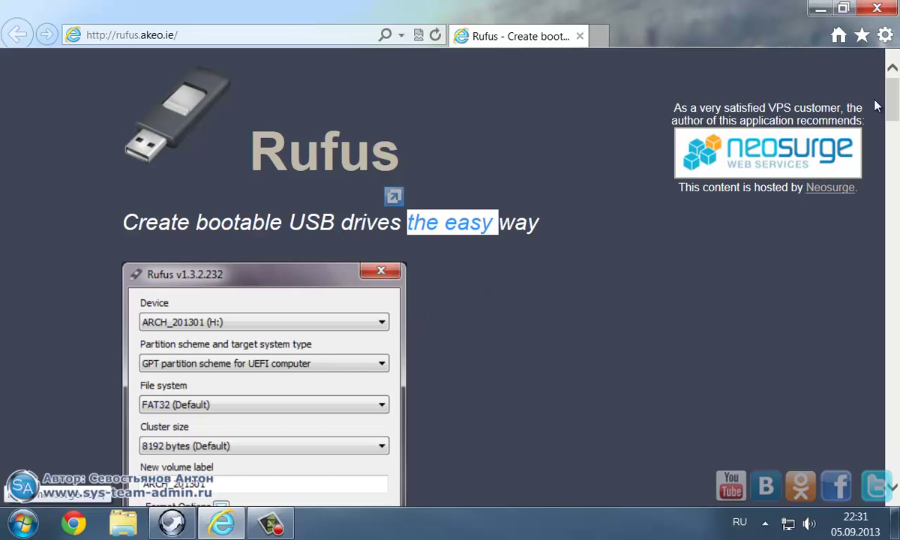
Minimize the Rufus web page in Internet Explorer and bring up the PortableApps launcher menu.
{"action": "left_click", "coordinate": [820, 8]}
{"action": "left_click", "coordinate": [189, 516]}
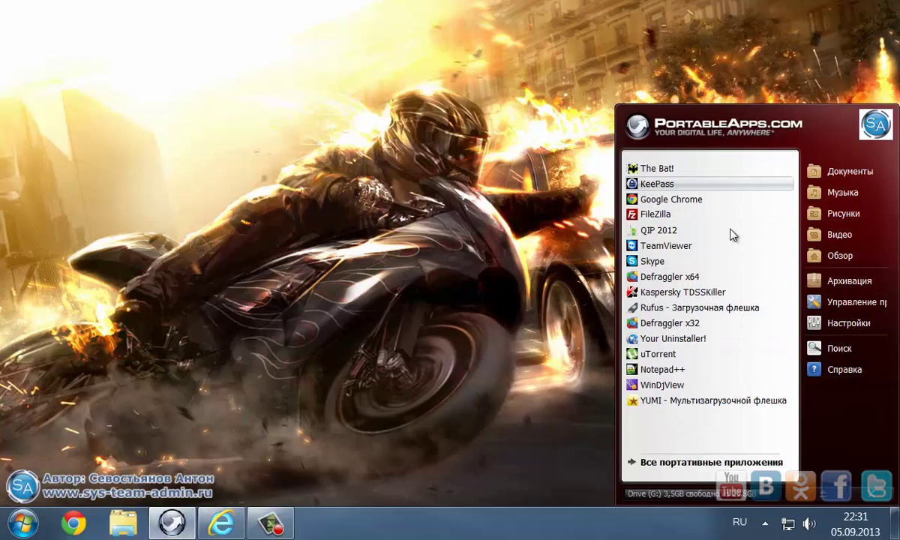
Launch Rufus from PortableApps and select WINKEY (F:) as the target device.
{"action": "left_click", "coordinate": [687, 315]}
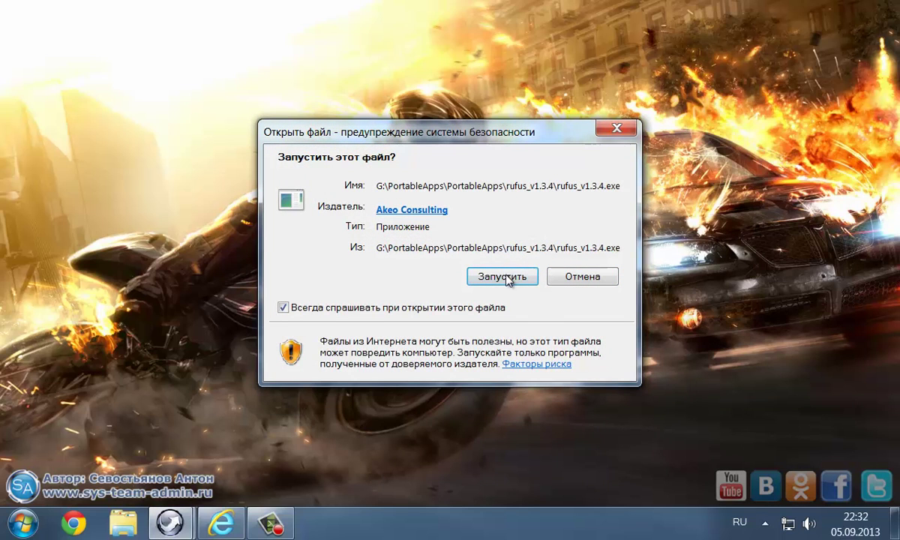
{"action": "left_click", "coordinate": [503, 277]}
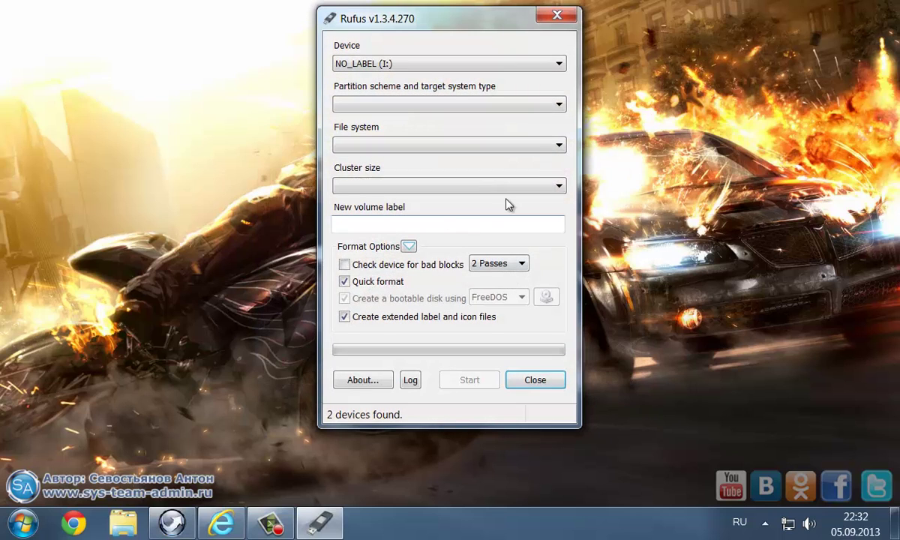
{"action": "left_click", "coordinate": [474, 66]}
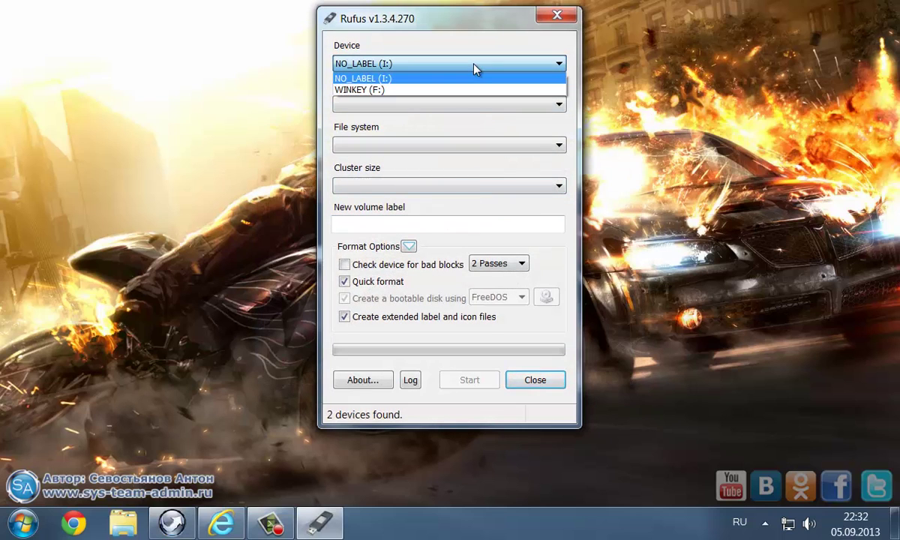
{"action": "left_click", "coordinate": [387, 90]}
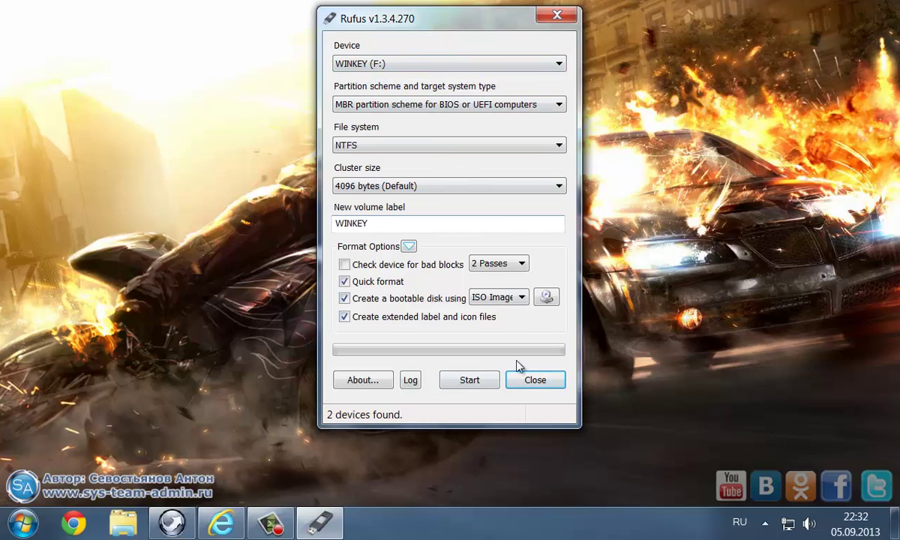
Keep ISO Image as the bootable source type and browse for the image file.
{"action": "left_click", "coordinate": [523, 300]}
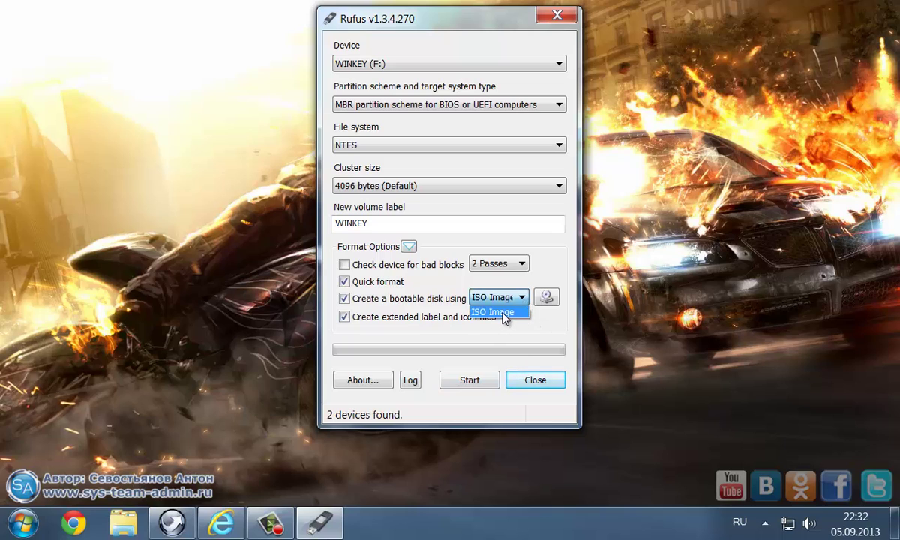
{"action": "left_click", "coordinate": [504, 318]}
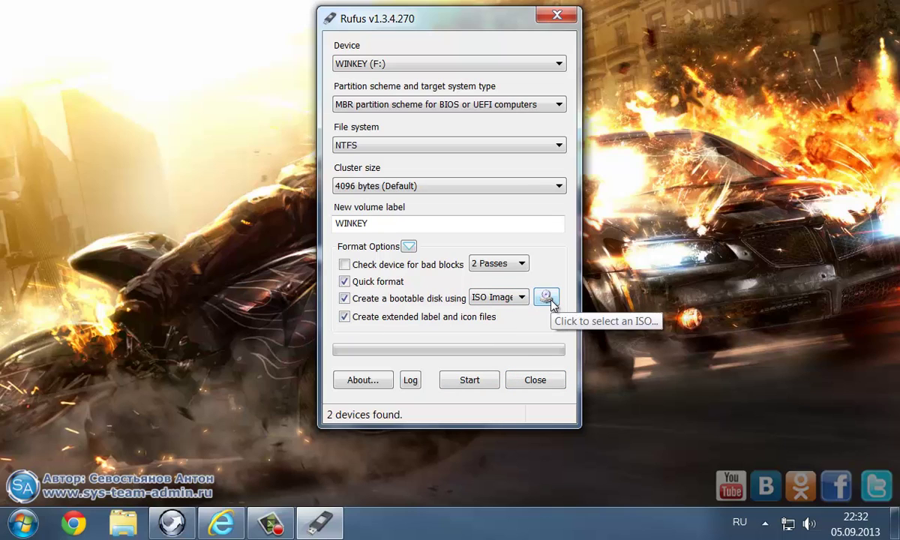
{"action": "left_click", "coordinate": [550, 300]}
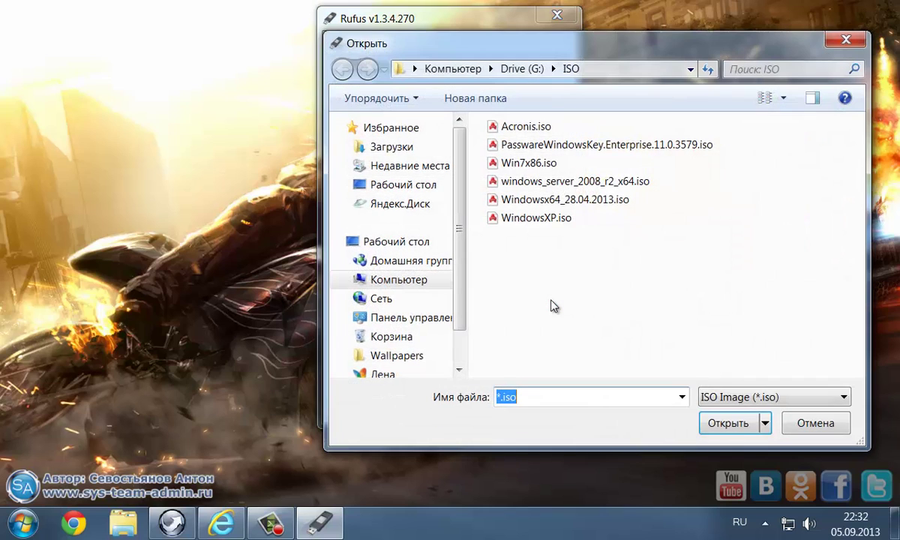
Load PasswareWindowsKey.Enterprise.11.0.3579.iso from G:\ISO as the boot image.
{"action": "left_click", "coordinate": [619, 147]}
{"action": "left_click", "coordinate": [727, 423]}
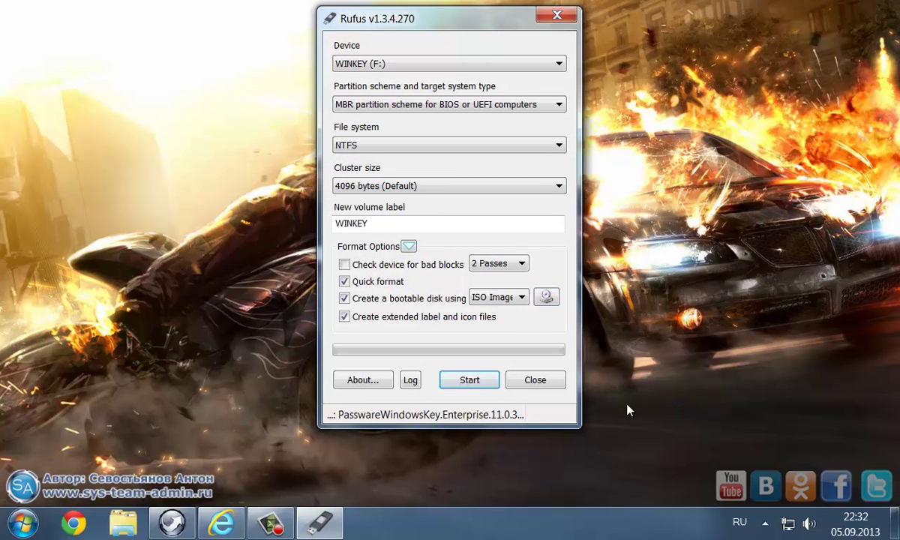
Start writing the Passware image and confirm erasing all data on WINKEY (F:).
{"action": "left_click", "coordinate": [469, 380]}
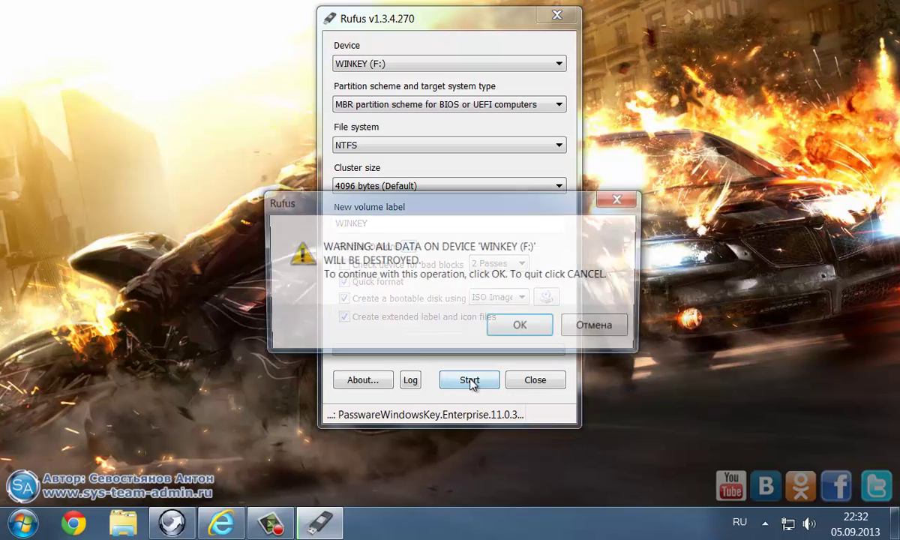
{"action": "left_click_drag", "start_coordinate": [420, 210], "coordinate": [439, 252]}
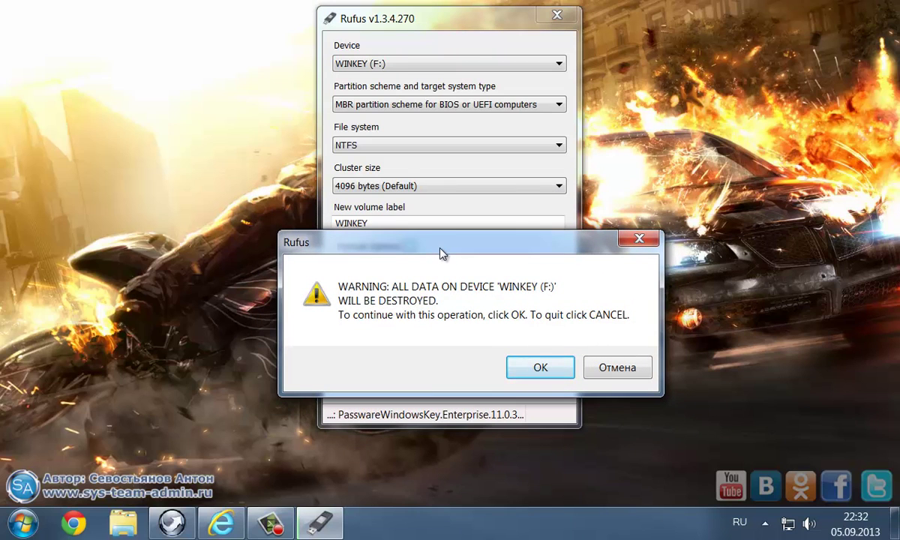
{"action": "left_click", "coordinate": [540, 368]}
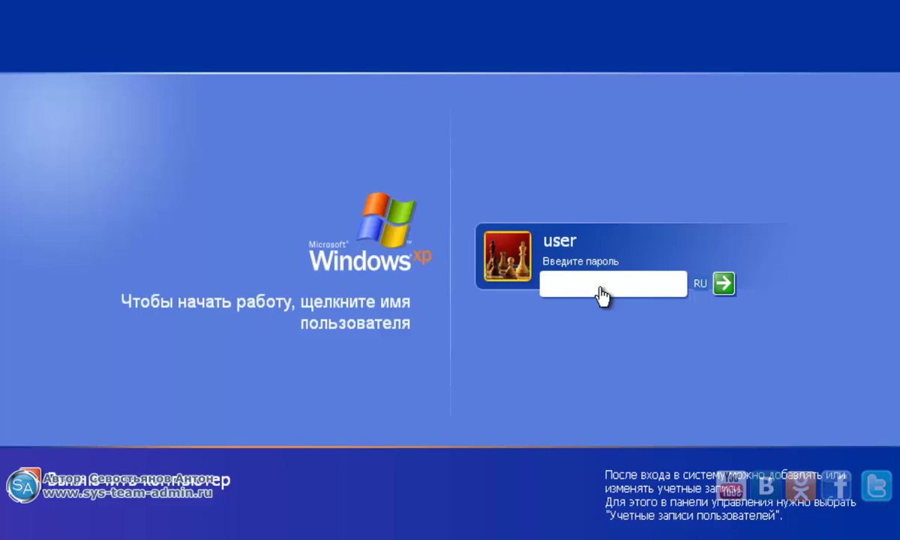
Try a password on the user account, then log in as администратор with a blank password.
{"action": "type", "text": "123456"}
{"action": "key", "text": "Return"}
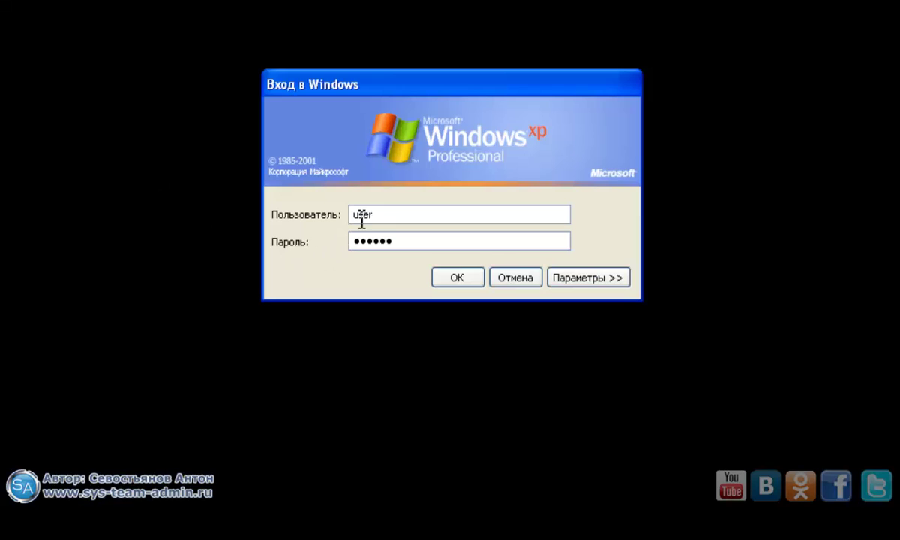
{"action": "left_click_drag", "start_coordinate": [408, 215], "coordinate": [307, 215]}
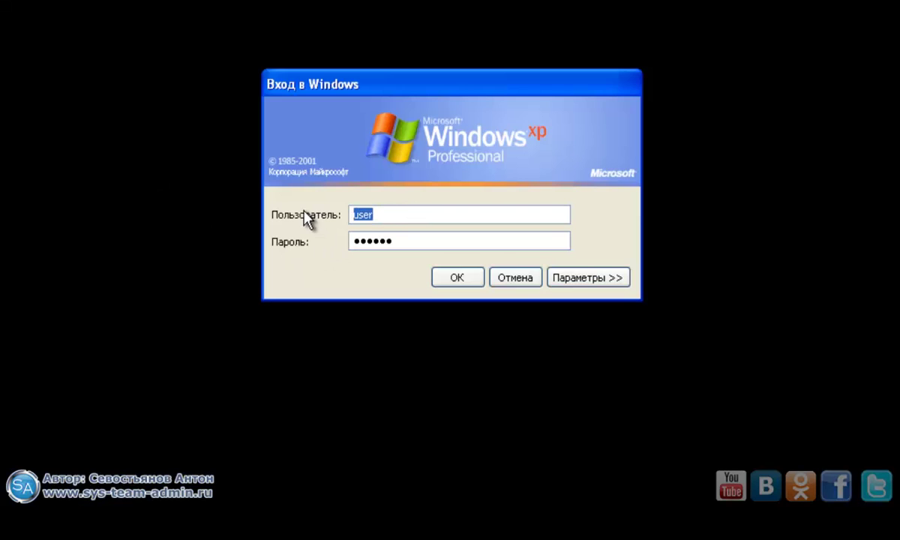
{"action": "type", "text": "администратор"}
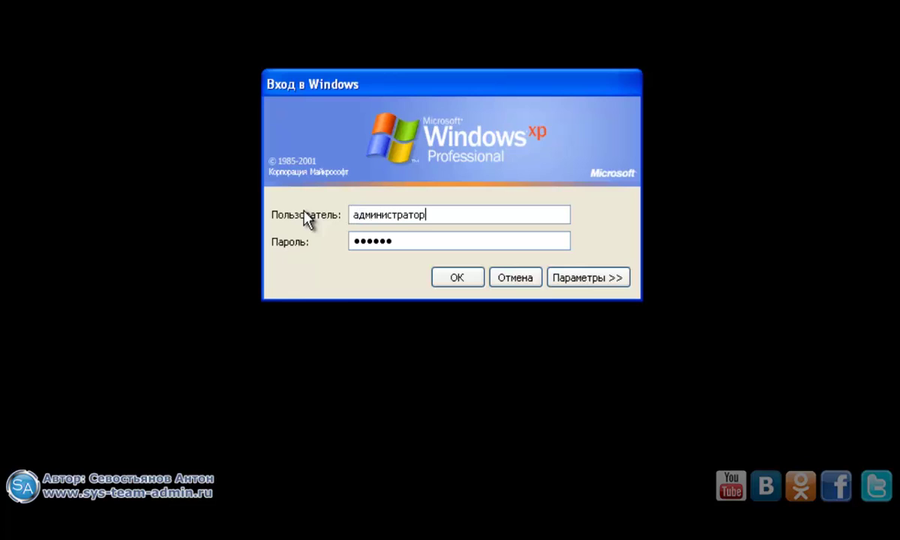
{"action": "left_click_drag", "start_coordinate": [412, 241], "coordinate": [341, 249]}
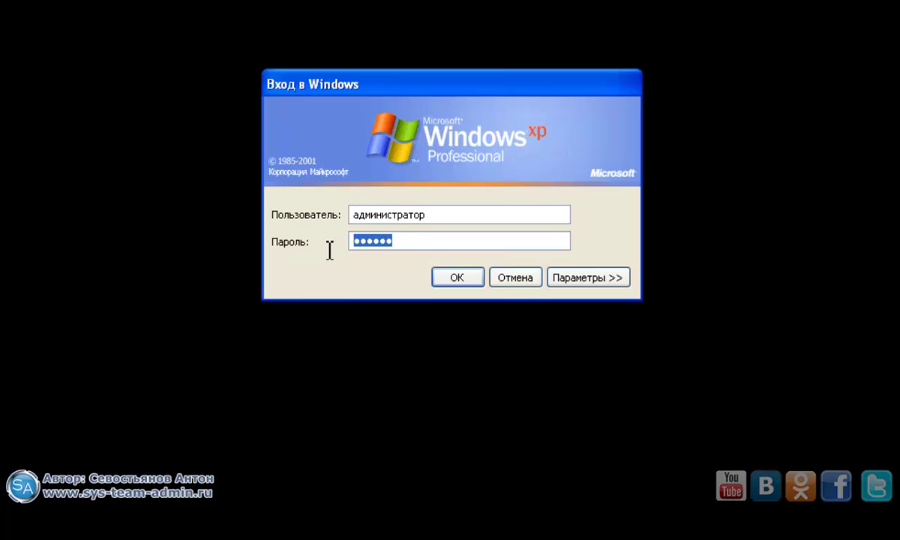
{"action": "key", "text": "BackSpace"}
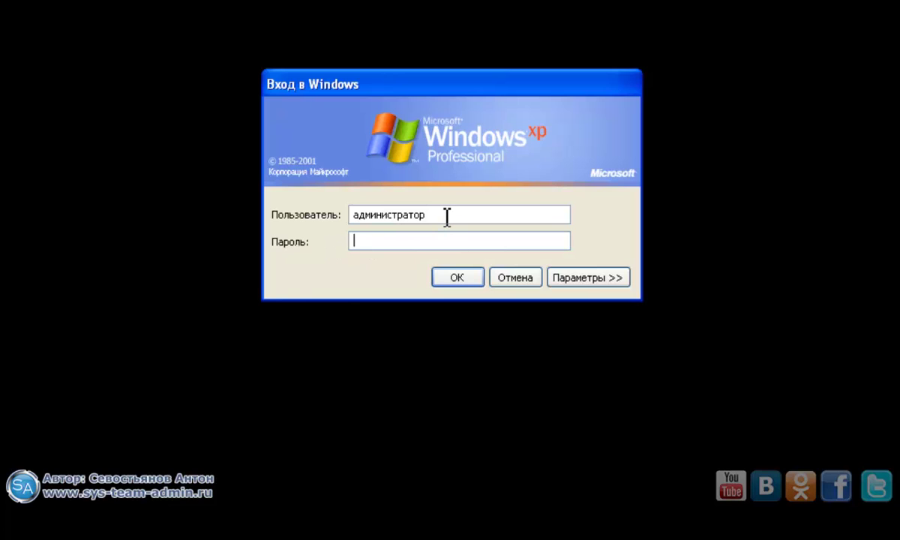
{"action": "left_click", "coordinate": [459, 277]}
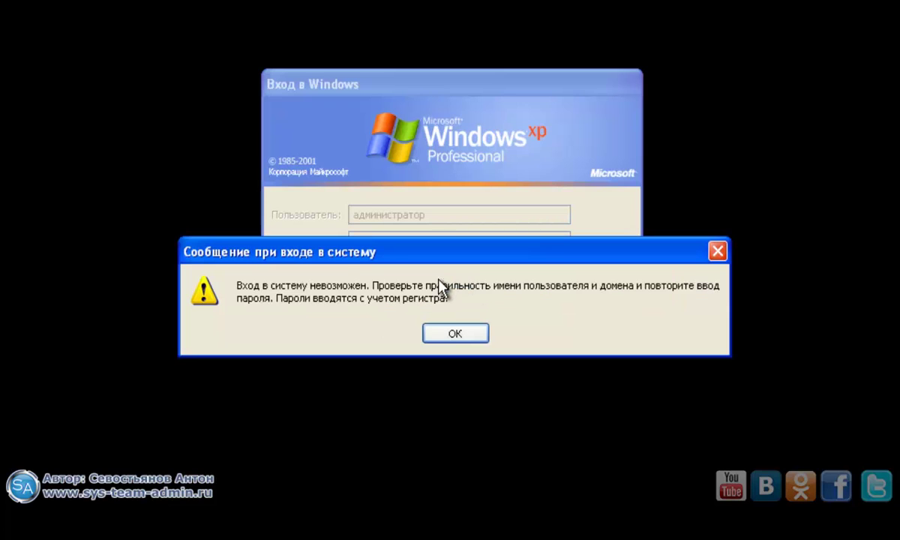
Dismiss the logon failure message and boot the restarted PC from the USB flash drive.
{"action": "left_click_drag", "start_coordinate": [337, 262], "coordinate": [308, 326]}
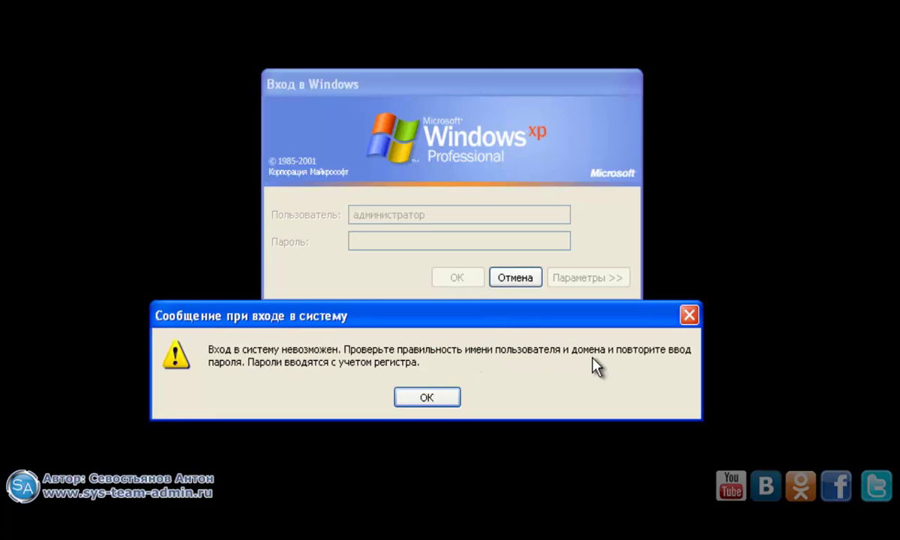
{"action": "left_click", "coordinate": [427, 397]}
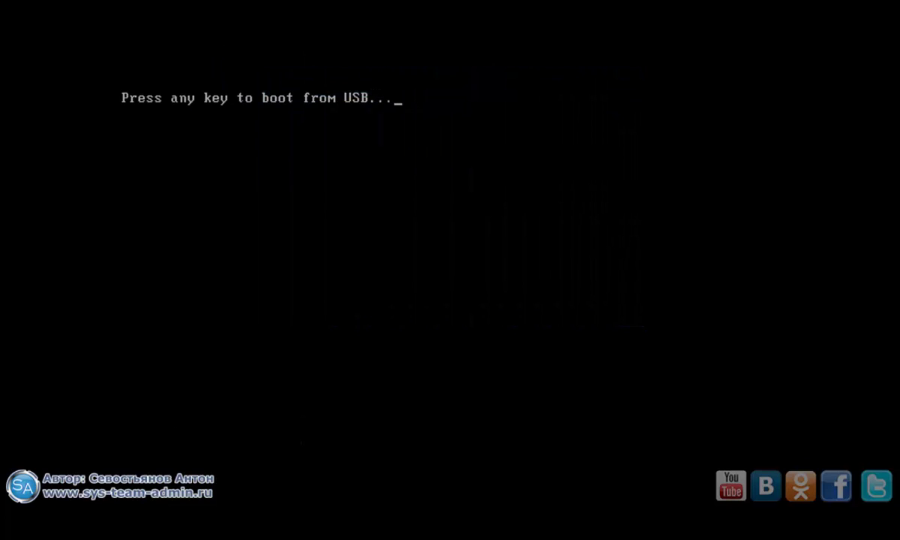
{"action": "key", "text": "Return"}
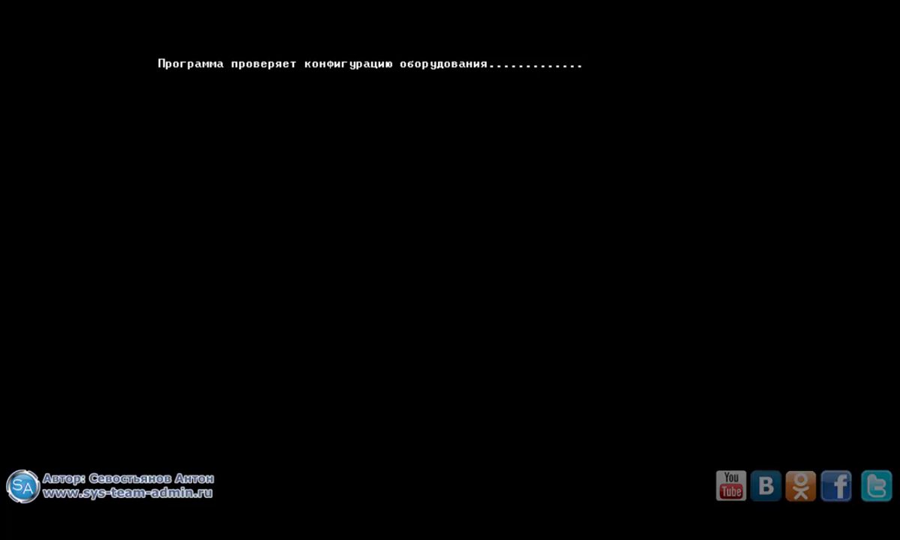
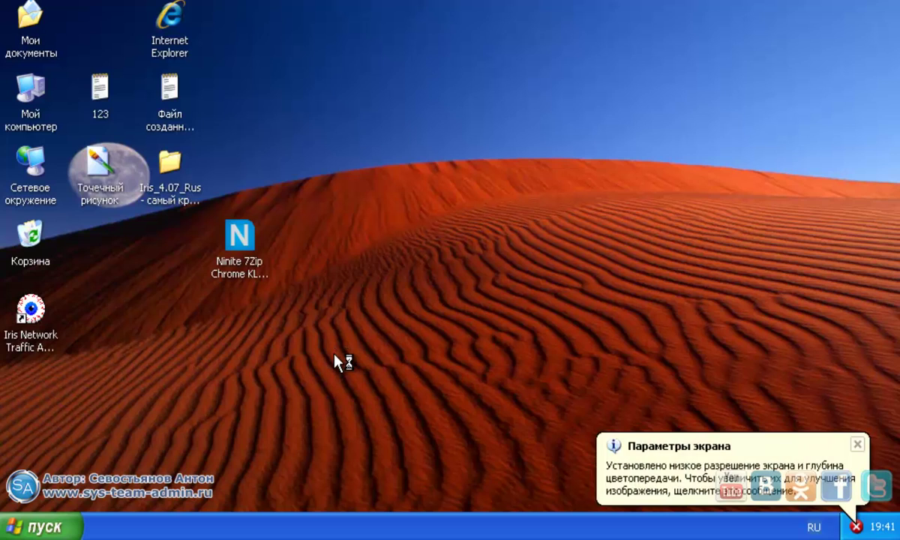
Dismiss the resolution balloon and log off via Пуск > Завершение сеанса > Выход.
{"action": "left_click", "coordinate": [857, 445]}
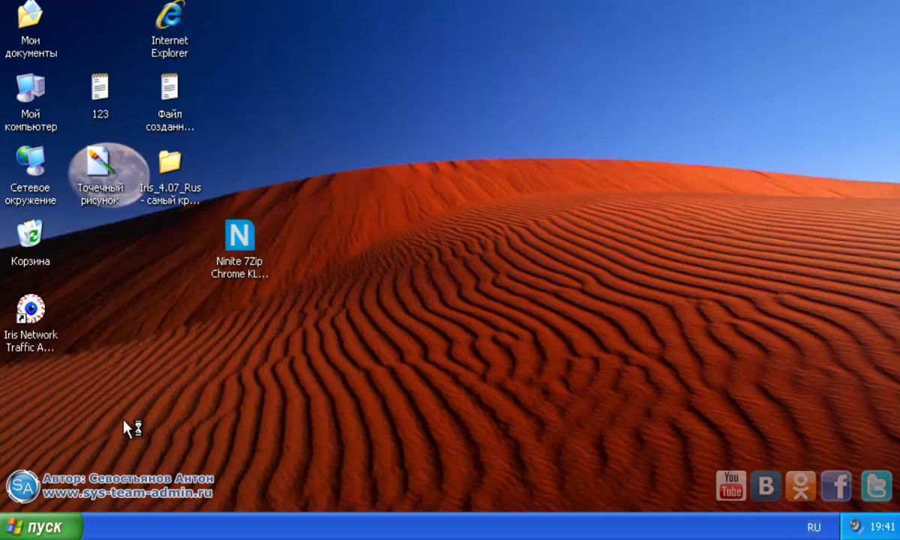
{"action": "left_click", "coordinate": [59, 527]}
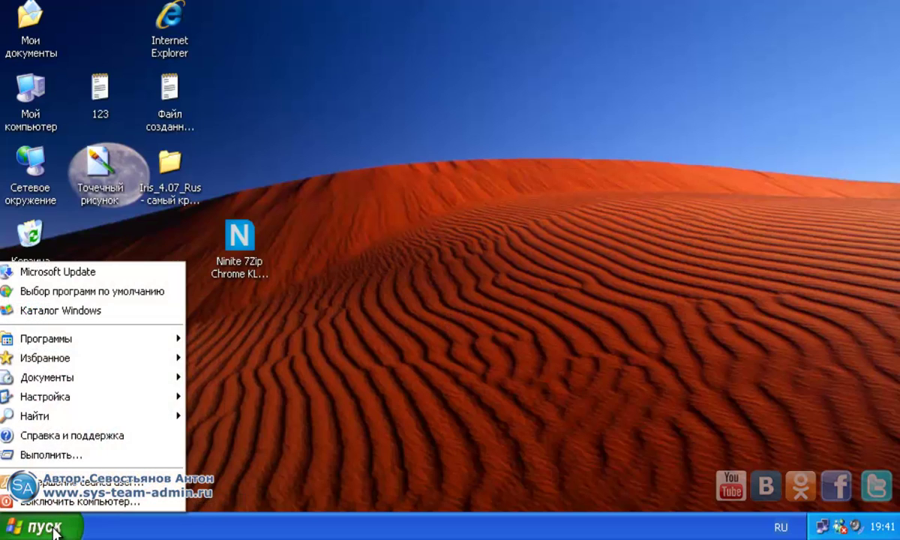
{"action": "left_click", "coordinate": [128, 483]}
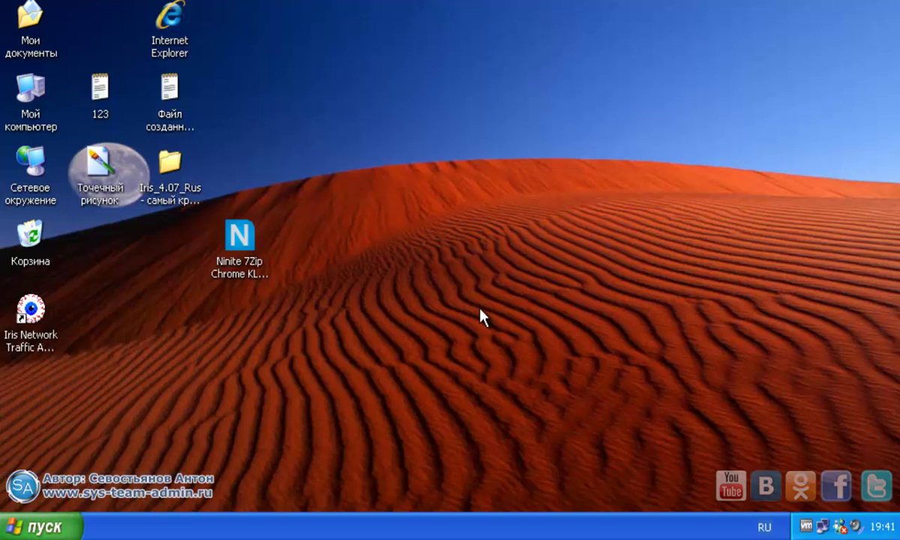
{"action": "left_click", "coordinate": [505, 214]}
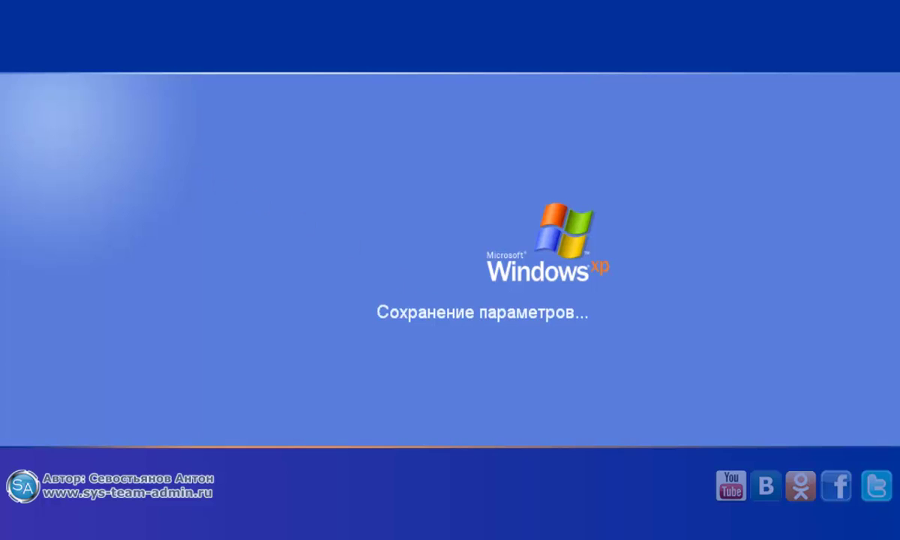
Sign in at the classic logon prompt as администратор with a blank password.
{"action": "key", "text": "ctrl+alt+Delete"}
{"action": "key", "text": "ctrl+alt+Delete"}
{"action": "key", "text": "shift+Tab"}
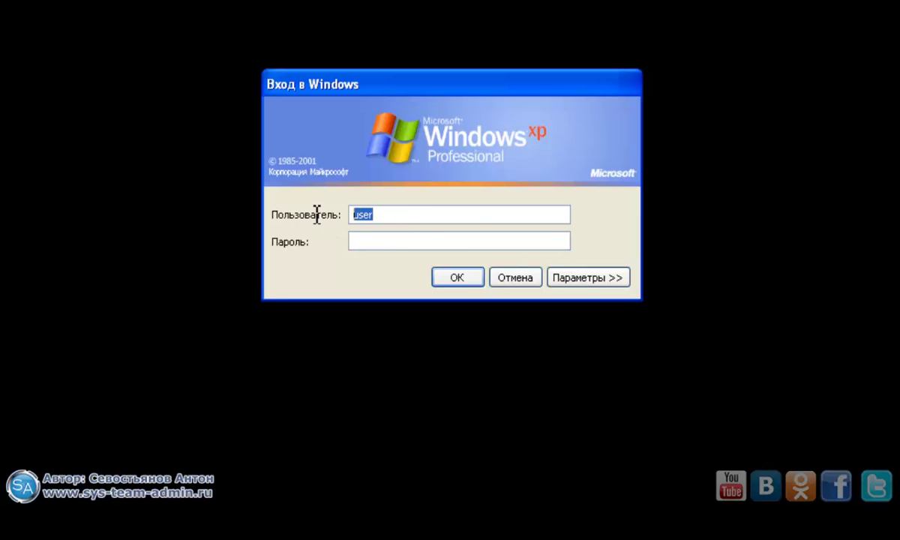
{"action": "type", "text": "администратор"}
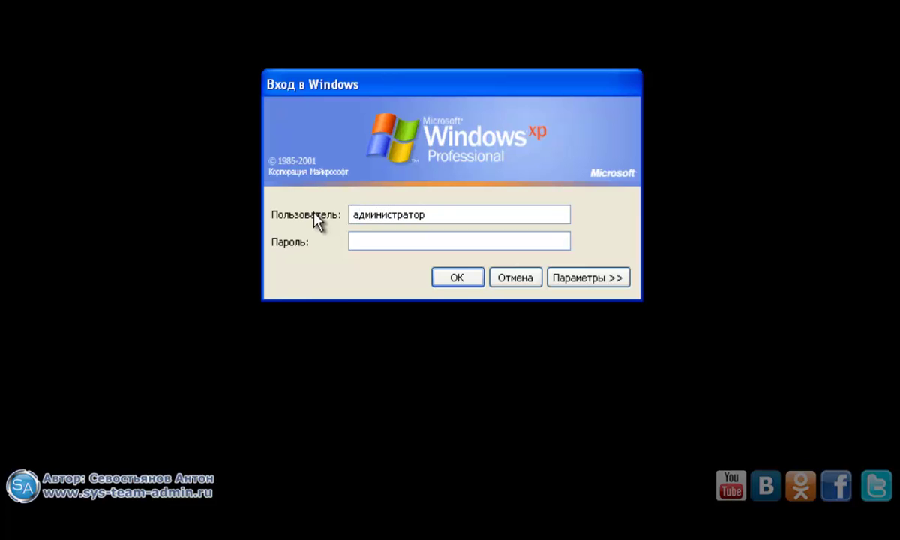
{"action": "key", "text": "Return"}
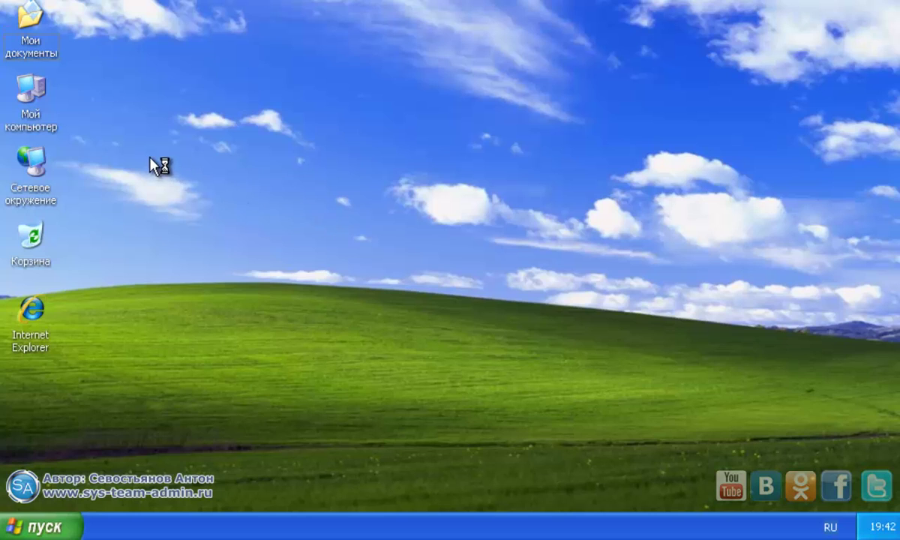
Open Управление from Мой компьютер and expand Локальные пользователи to the Пользователи list.
{"action": "right_click", "coordinate": [24, 98]}
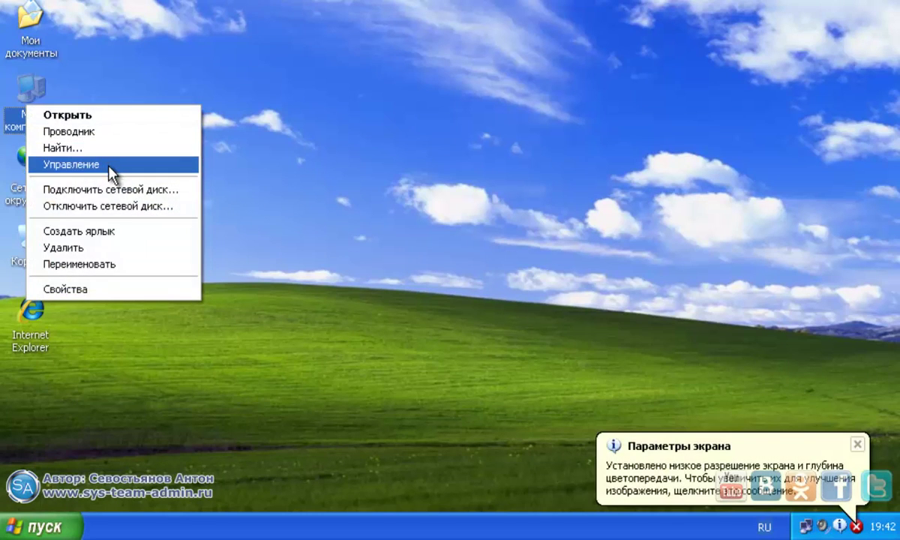
{"action": "left_click", "coordinate": [105, 164]}
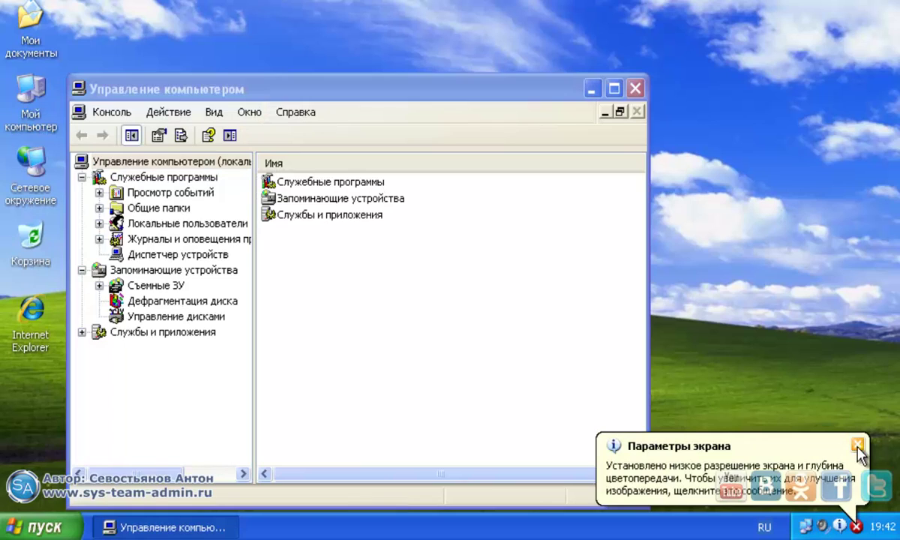
{"action": "left_click", "coordinate": [857, 445]}
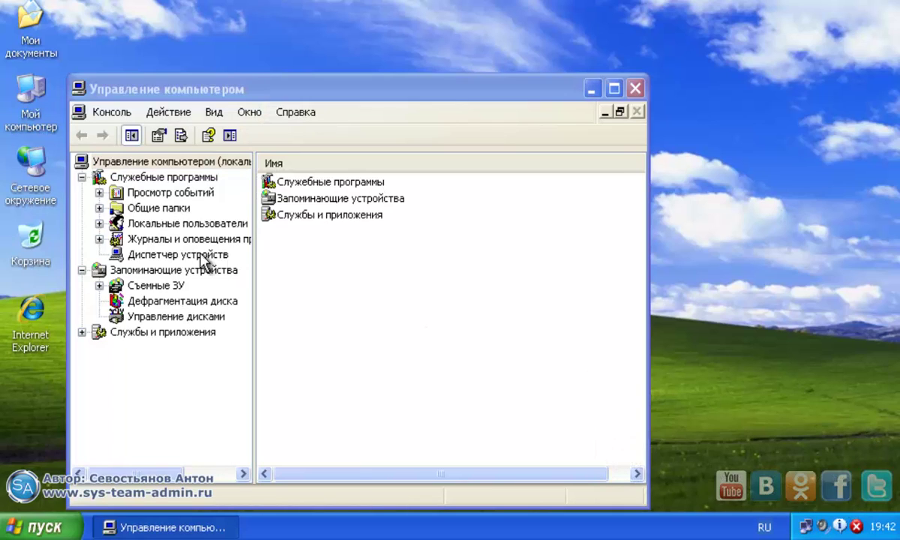
{"action": "left_click", "coordinate": [160, 223]}
{"action": "double_click", "coordinate": [161, 223]}
{"action": "left_click", "coordinate": [161, 255]}
{"action": "left_click", "coordinate": [171, 239]}
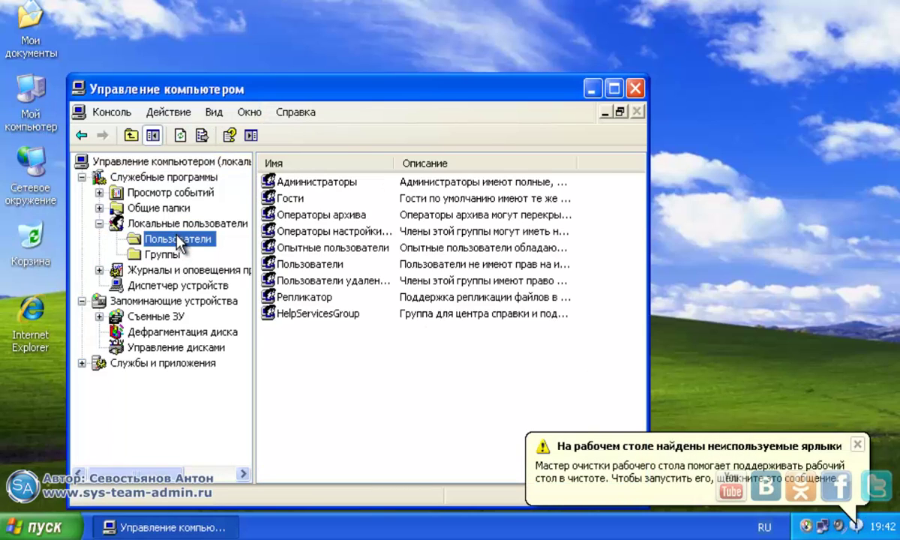
Inspect the context menus of the user and Администратор accounts, then close Computer Management.
{"action": "left_click", "coordinate": [289, 215]}
{"action": "right_click", "coordinate": [289, 216]}
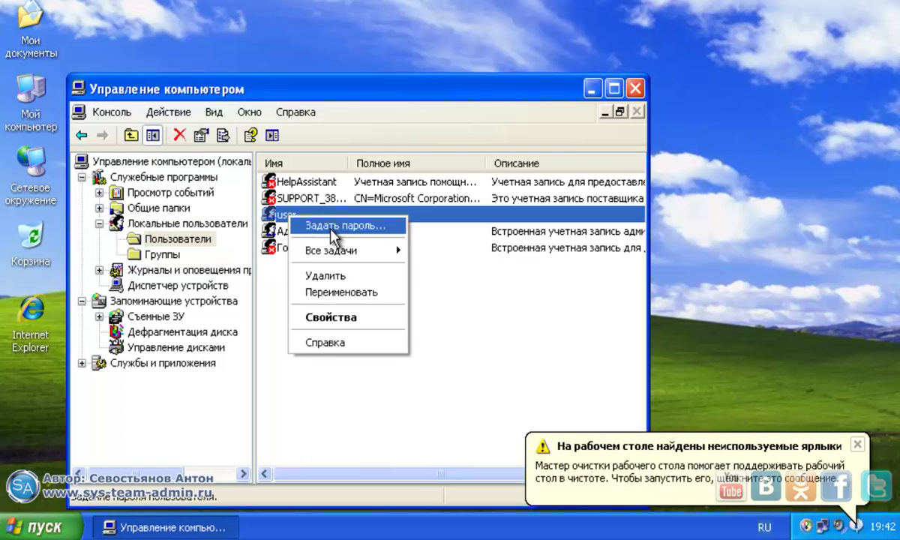
{"action": "left_click", "coordinate": [461, 292]}
{"action": "left_click", "coordinate": [311, 231]}
{"action": "right_click", "coordinate": [332, 236]}
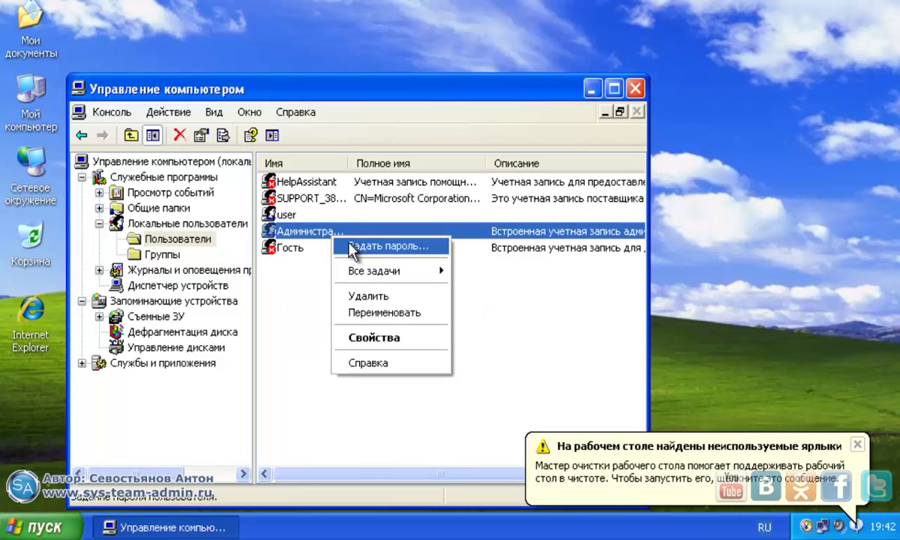
{"action": "left_click", "coordinate": [510, 333]}
{"action": "left_click", "coordinate": [857, 445]}
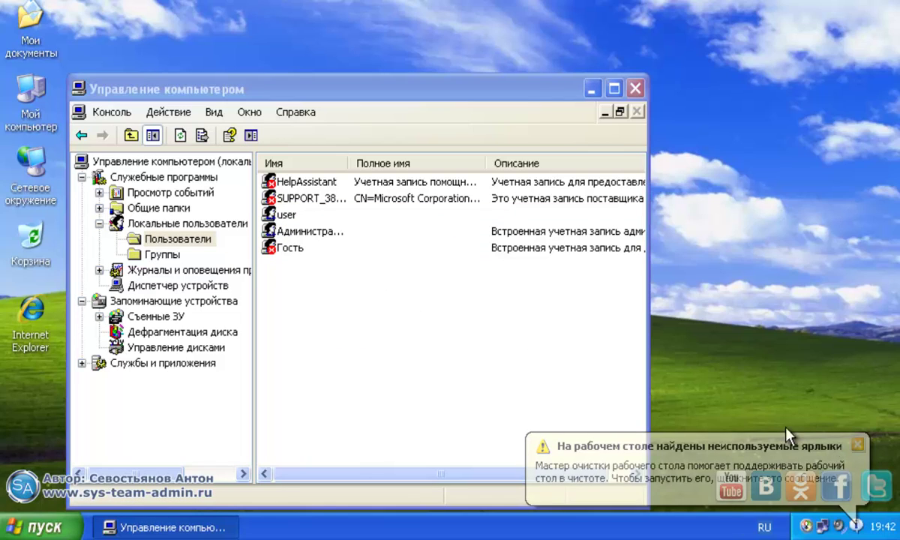
{"action": "left_click", "coordinate": [635, 89]}
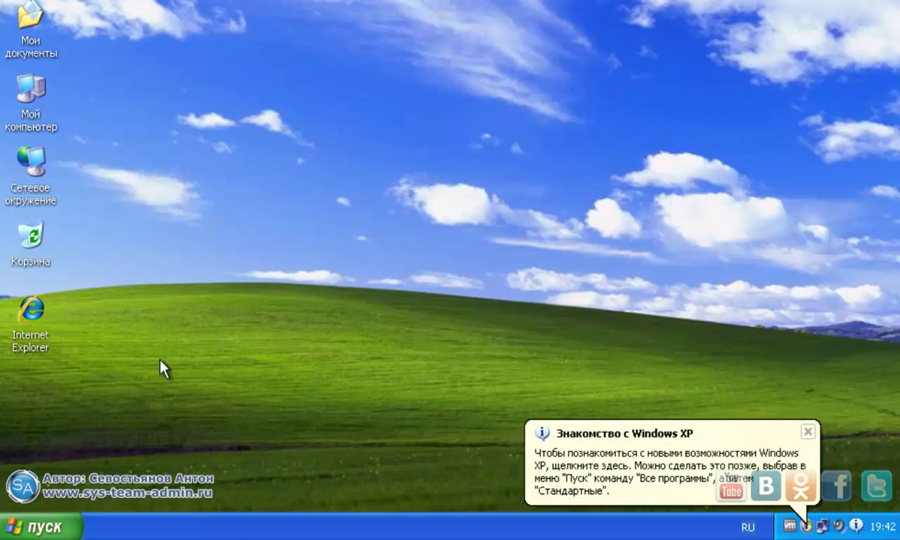
{"action": "left_click", "coordinate": [808, 432]}
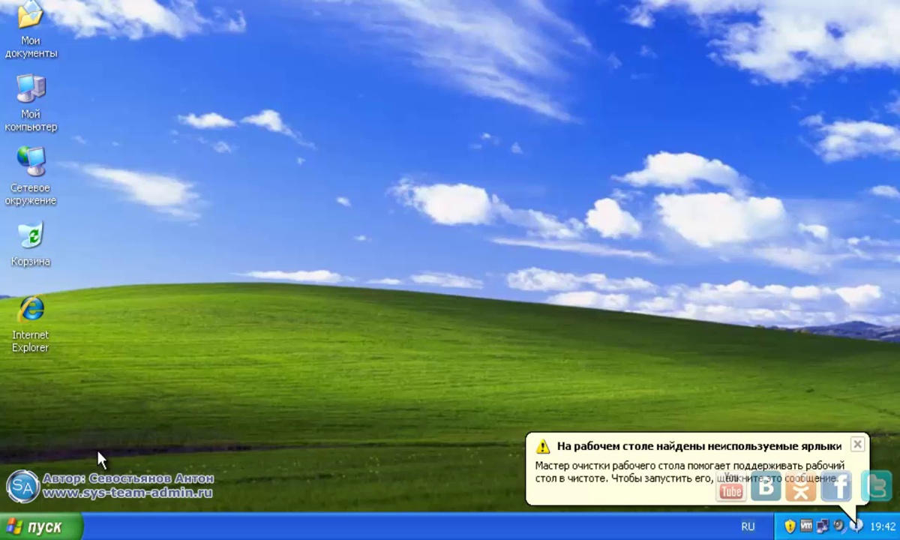
Dismiss the tray balloon and choose Пуск > Выключить компьютер.
{"action": "left_click", "coordinate": [857, 443]}
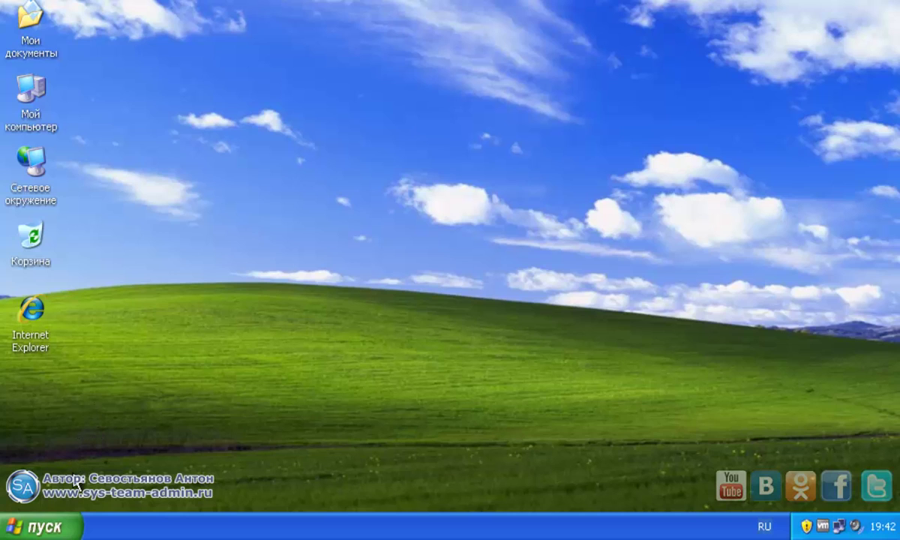
{"action": "left_click", "coordinate": [48, 528]}
{"action": "left_click", "coordinate": [175, 495]}
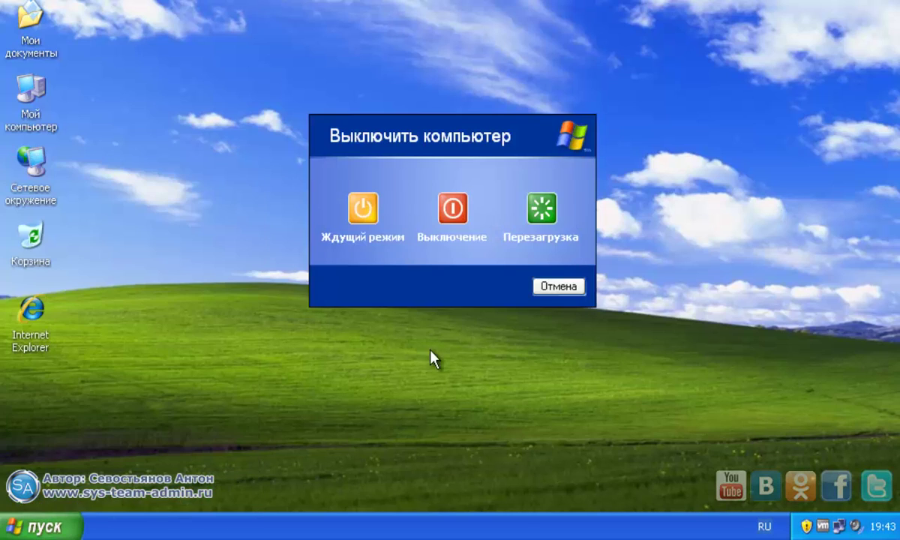
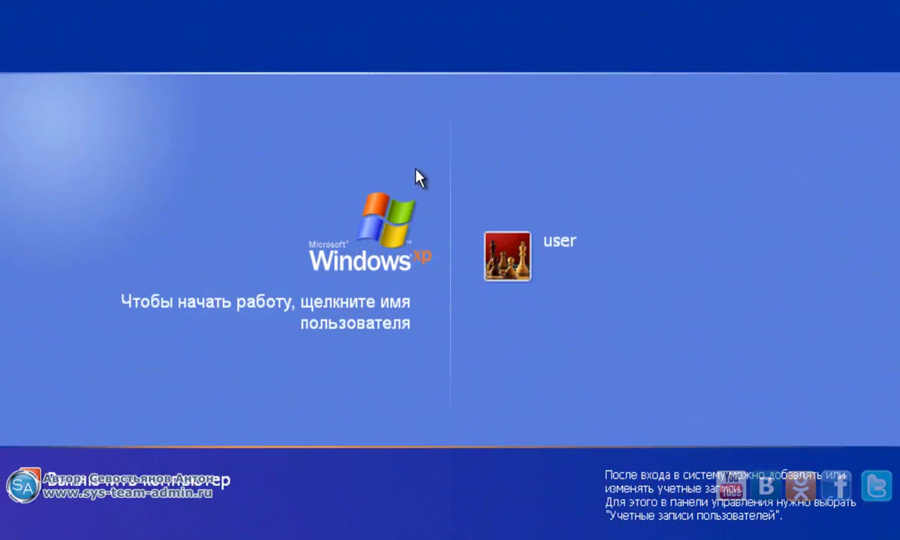
Submit a password on the user tile; it is rejected with the 'Забыли пароль?' balloon.
{"action": "left_click", "coordinate": [574, 282]}
{"action": "type", "text": "123"}
{"action": "key", "text": "Return"}
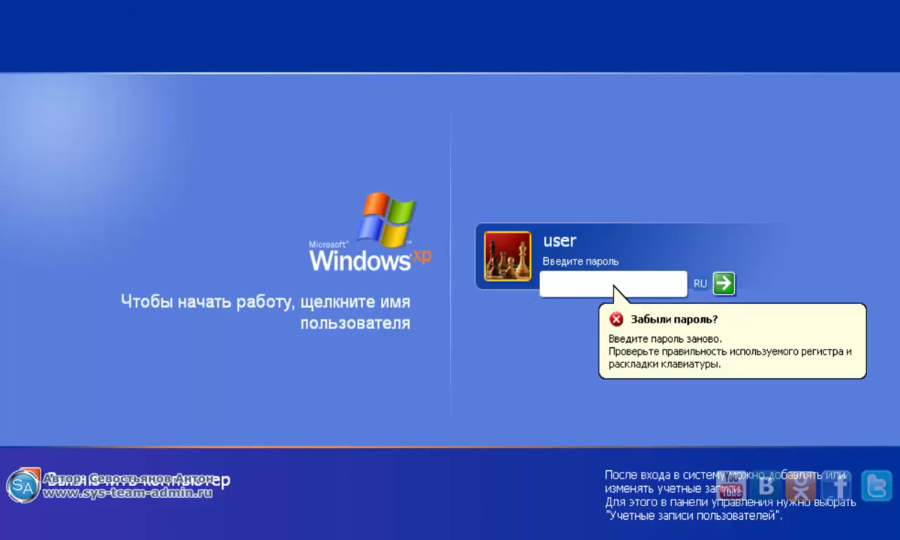
In the classic logon dialog, try signing in as 'администратор', then dismiss the login-failed error.
{"action": "key", "text": "ctrl+alt+Delete"}
{"action": "key", "text": "ctrl+alt+Delete"}
{"action": "type", "text": "администратор"}
{"action": "key", "text": "Return"}
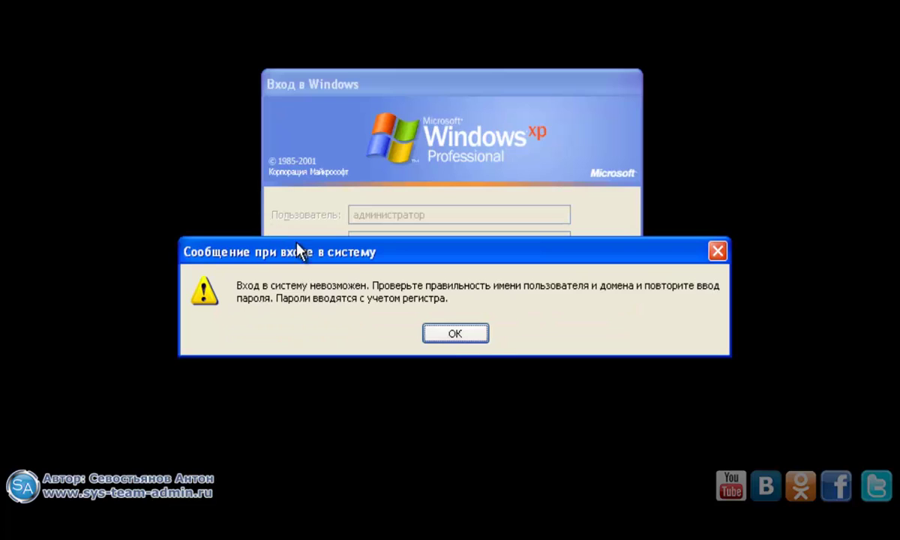
{"action": "left_click", "coordinate": [452, 335]}
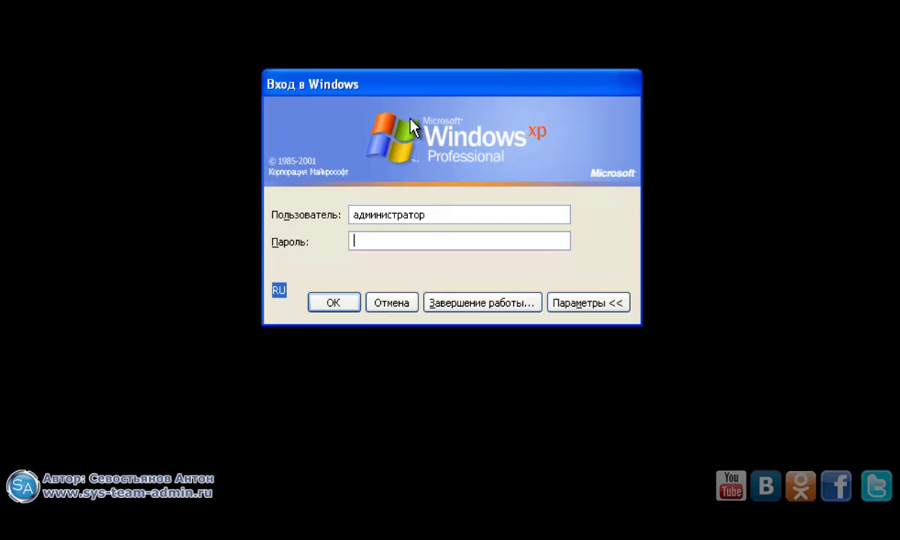